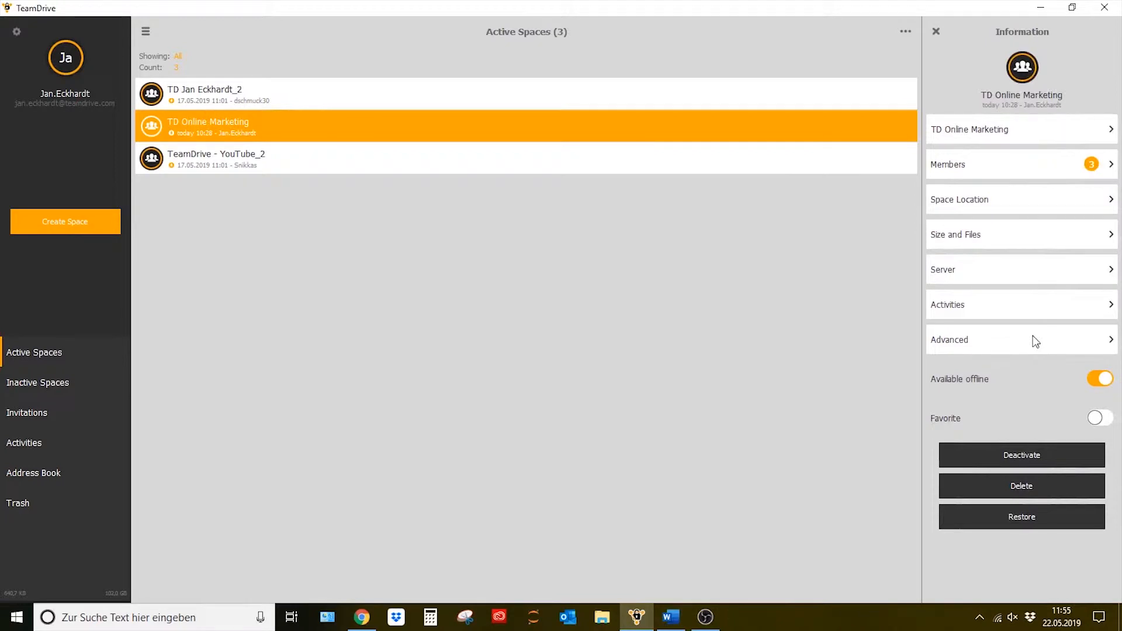
- Examine the snapshot frequency and maximum age options in the server snapshot configuration of the TD Online Marketing space
left_click(1035, 341)
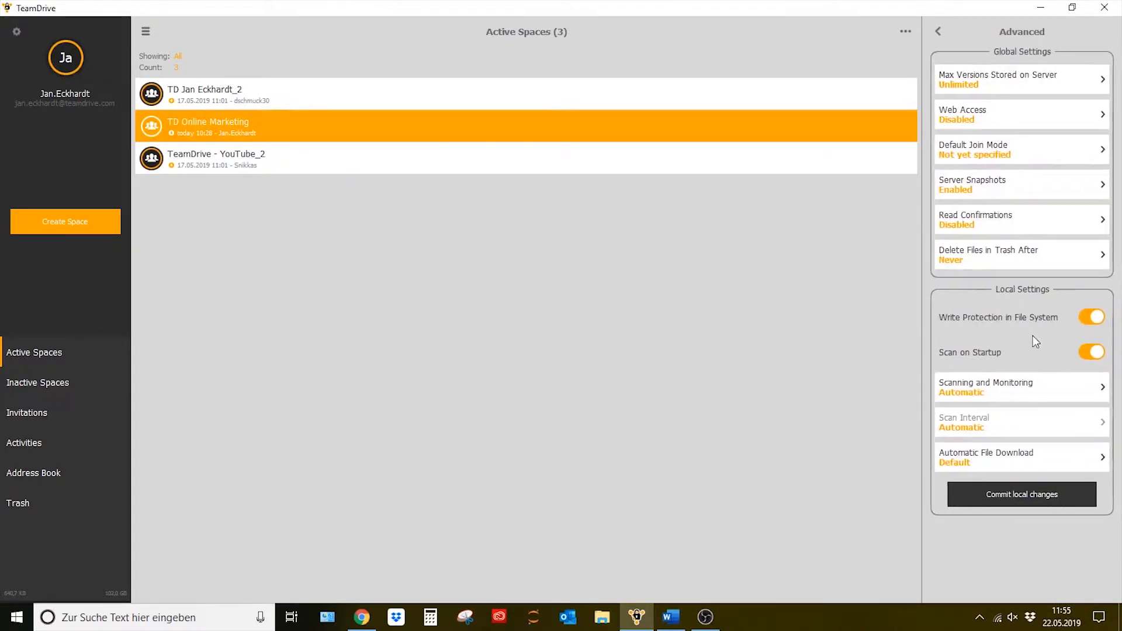
left_click(1025, 186)
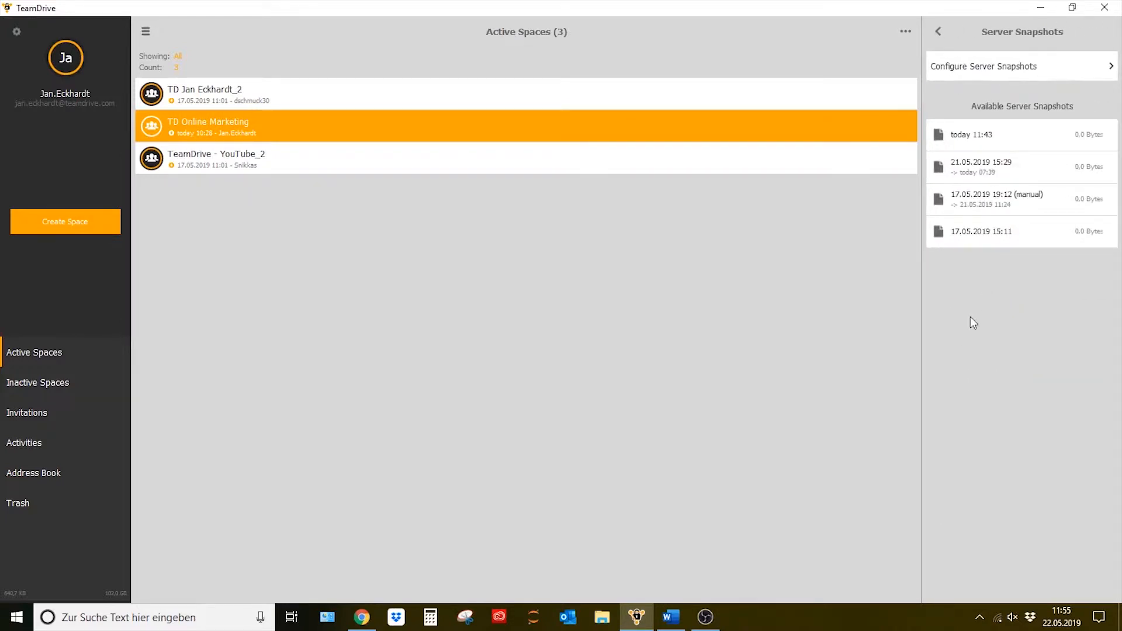
left_click(951, 69)
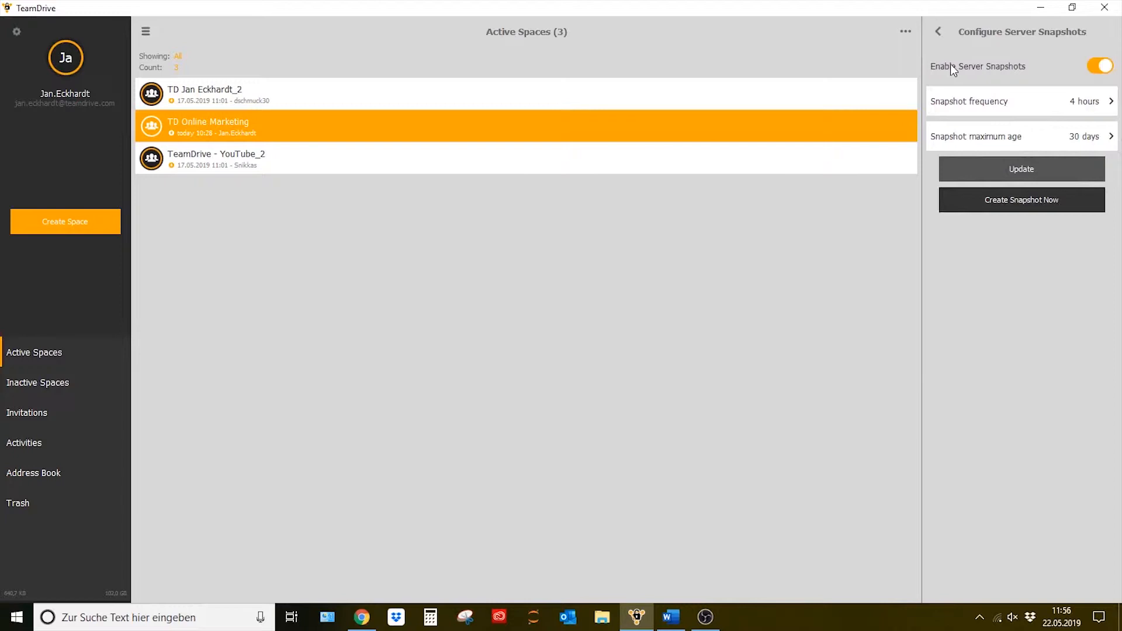
left_click(994, 103)
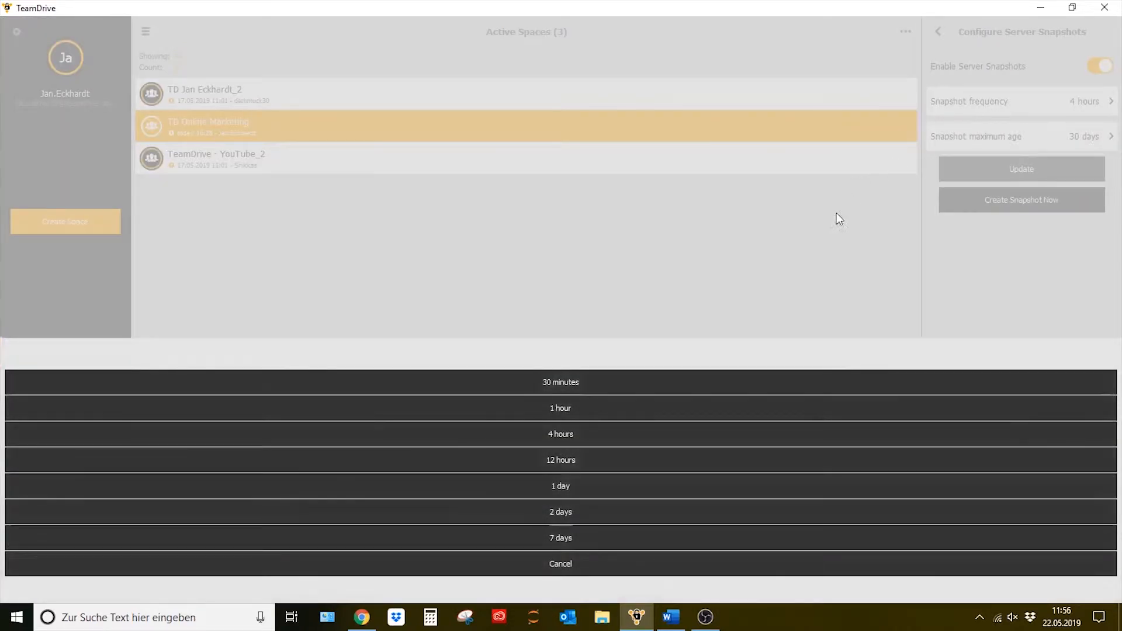
left_click(561, 565)
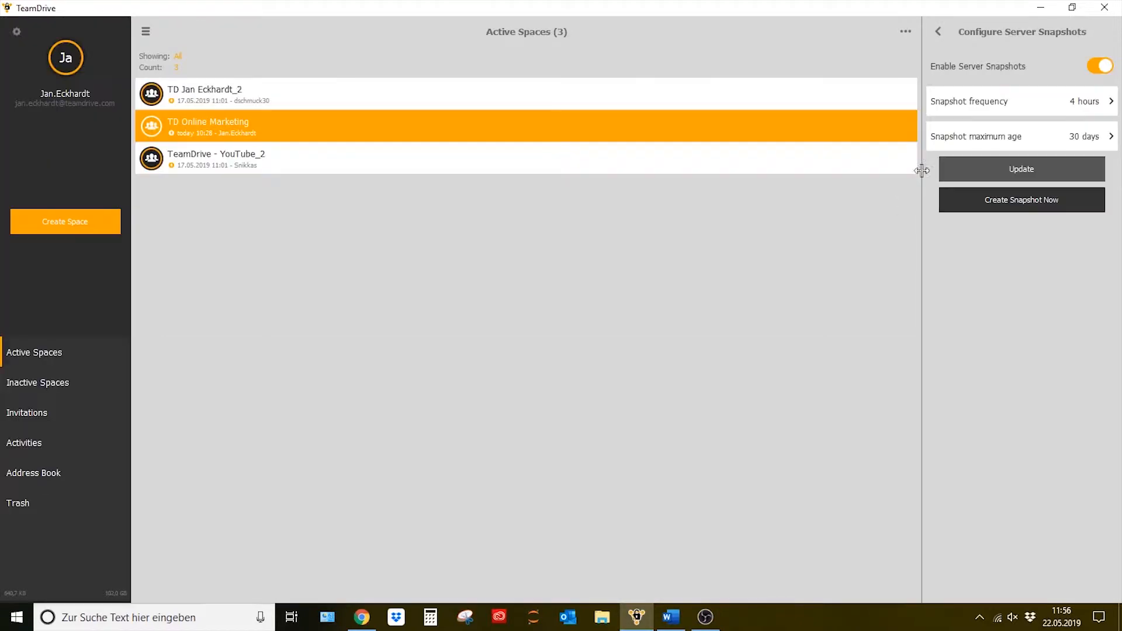
left_click(970, 139)
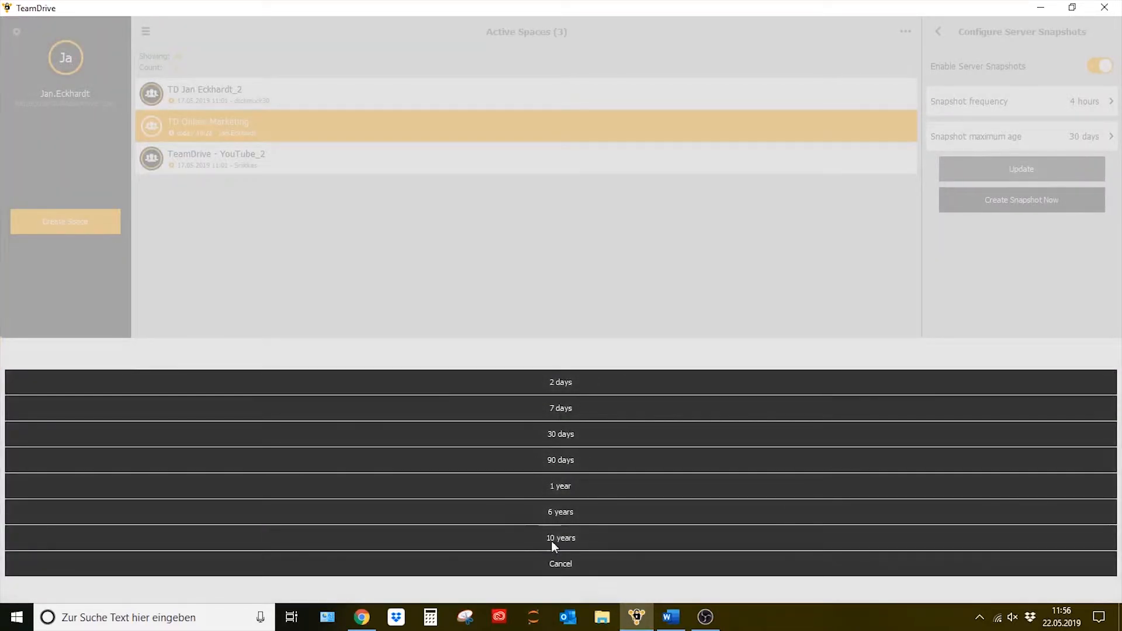
left_click(561, 564)
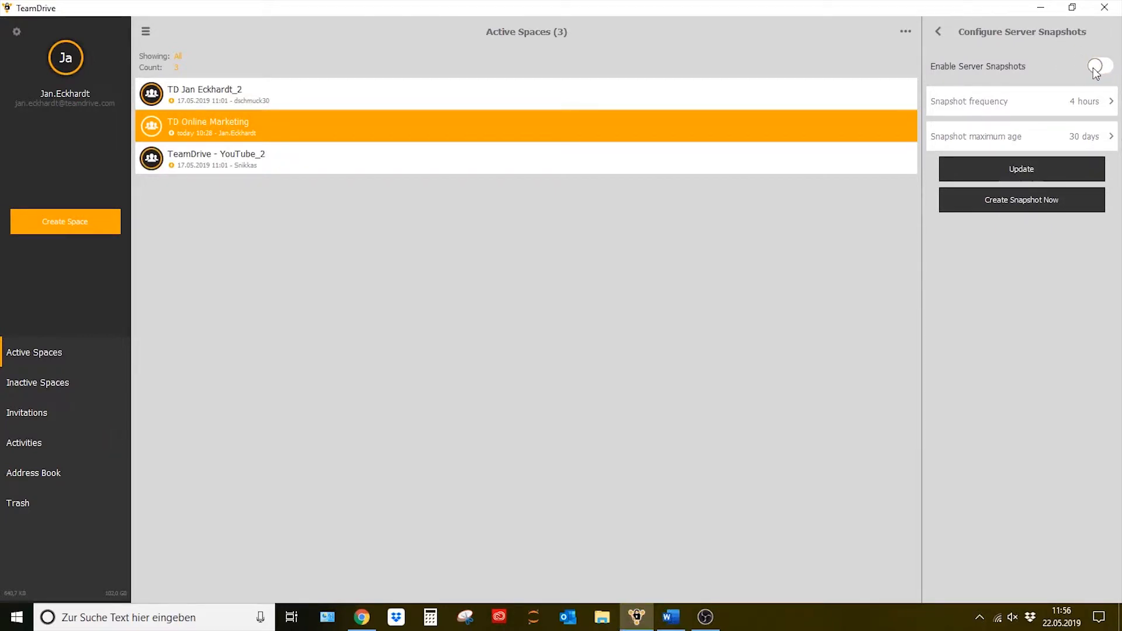
left_click(1096, 67)
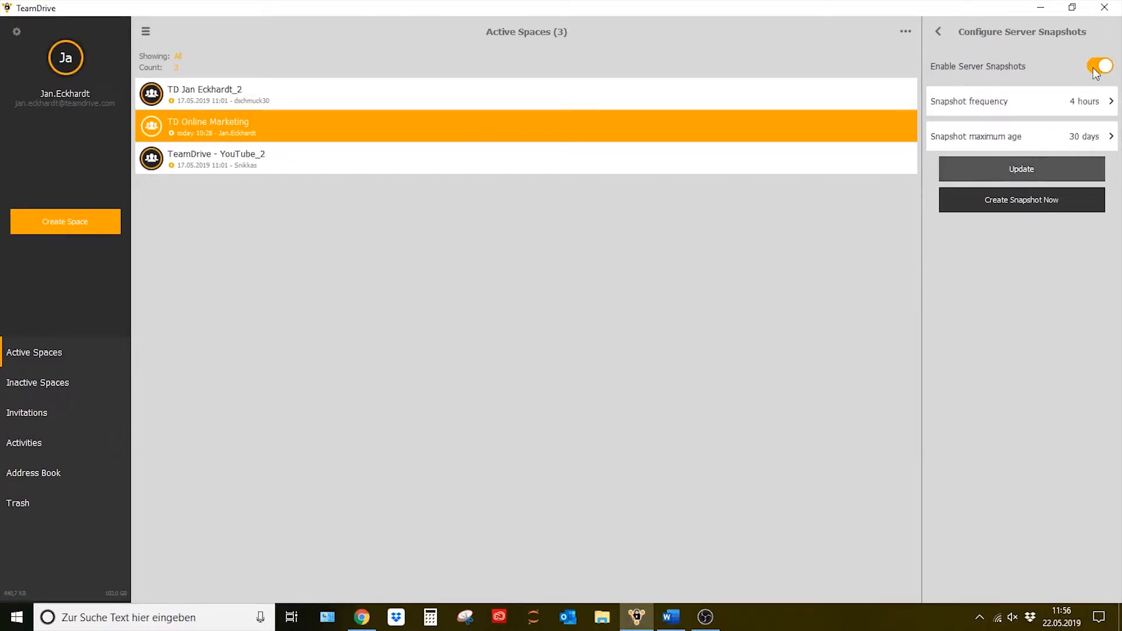
left_click(937, 32)
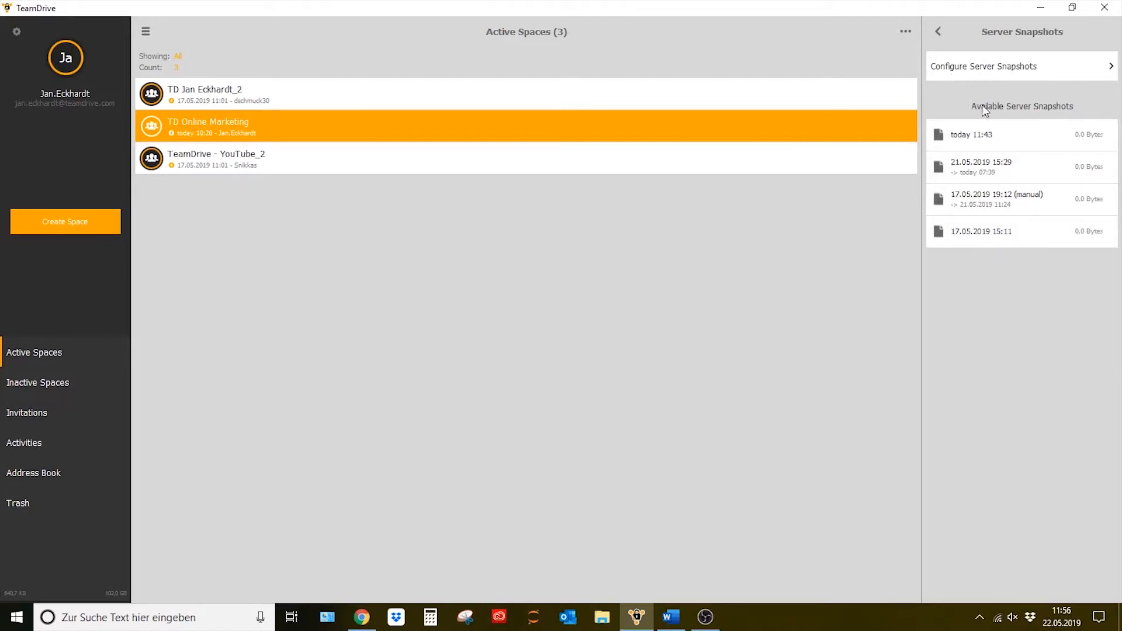
- Load a preview of the TD Online Marketing server snapshot dated 21.05.2019 15:29
mouse_move(1005, 146)
mouse_move(1008, 169)
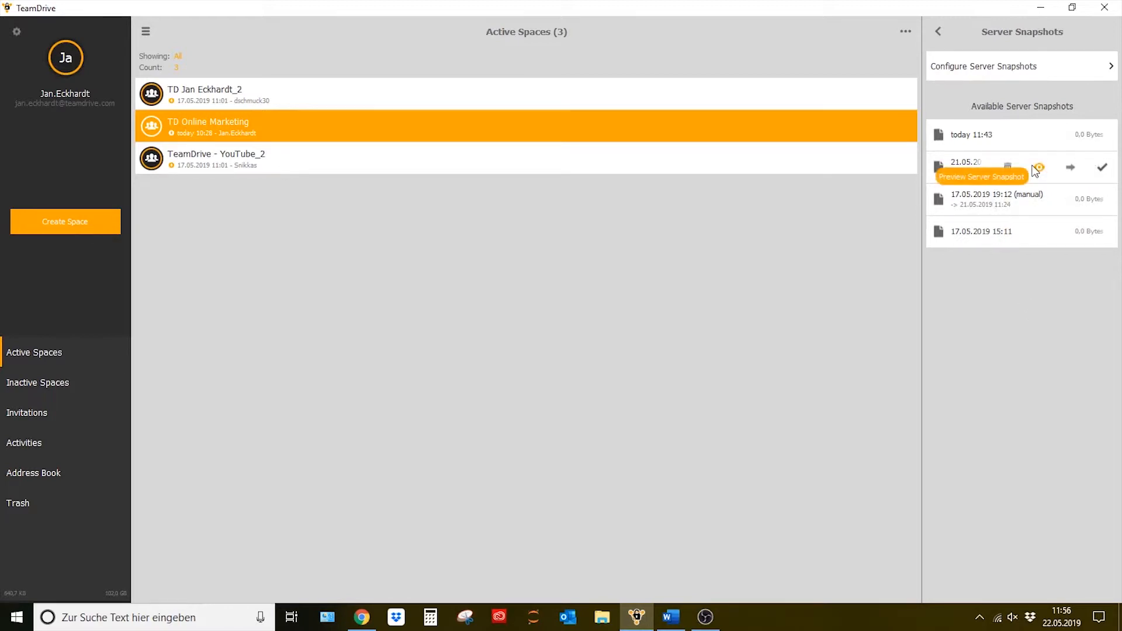
left_click(1034, 168)
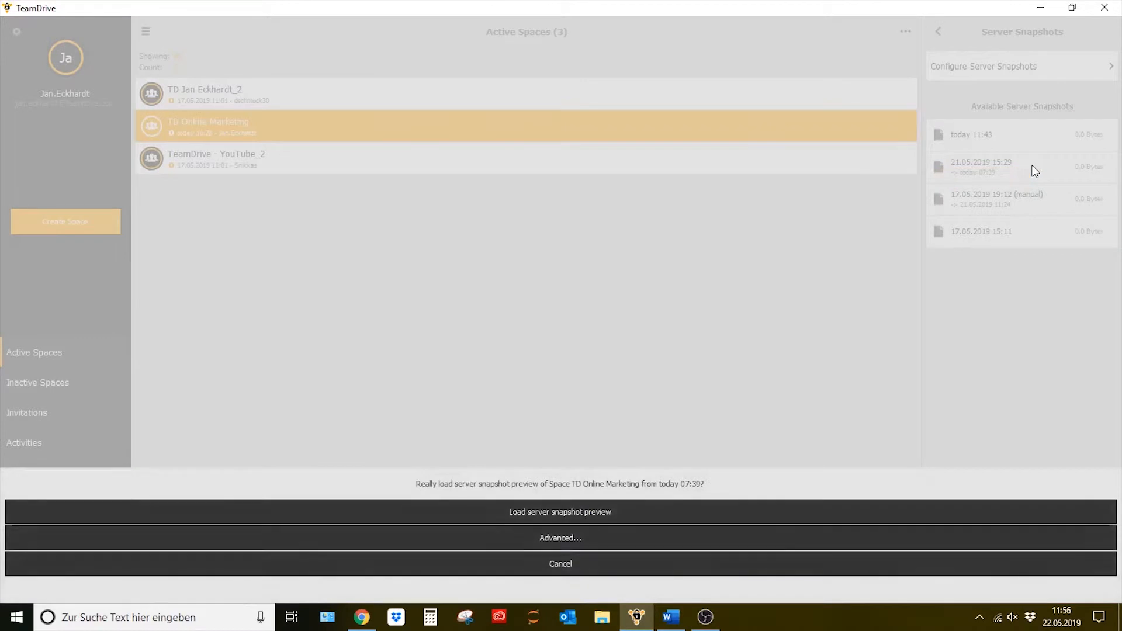
left_click(590, 512)
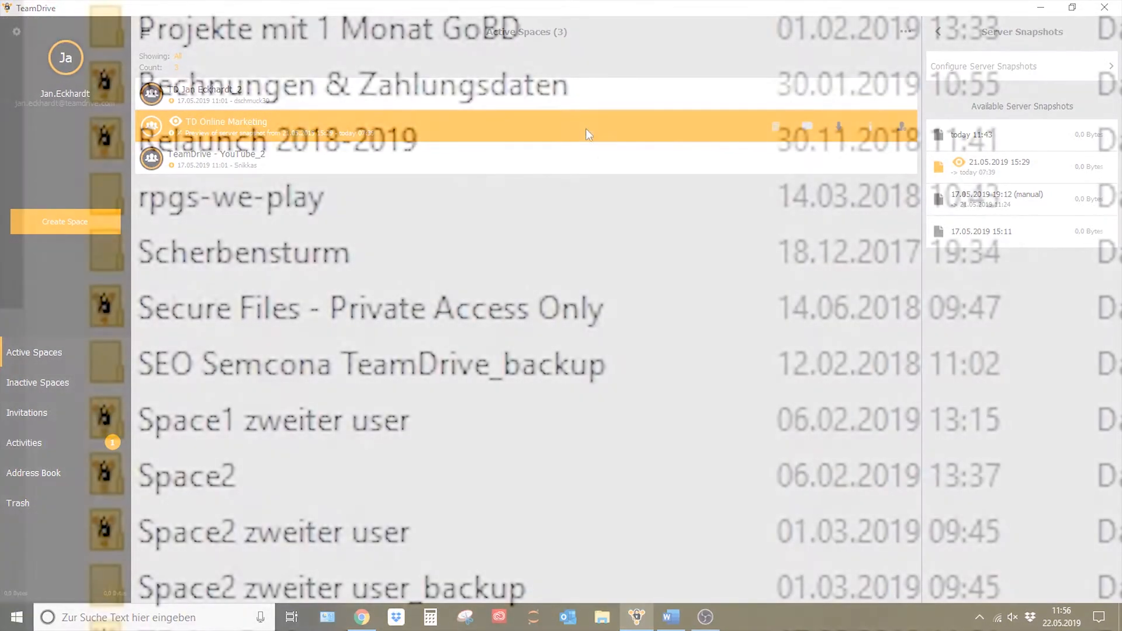
- Switch to File Explorer and inspect the TD Online Marketing folder among the local space folders
scroll(701, 45, "down", 1)
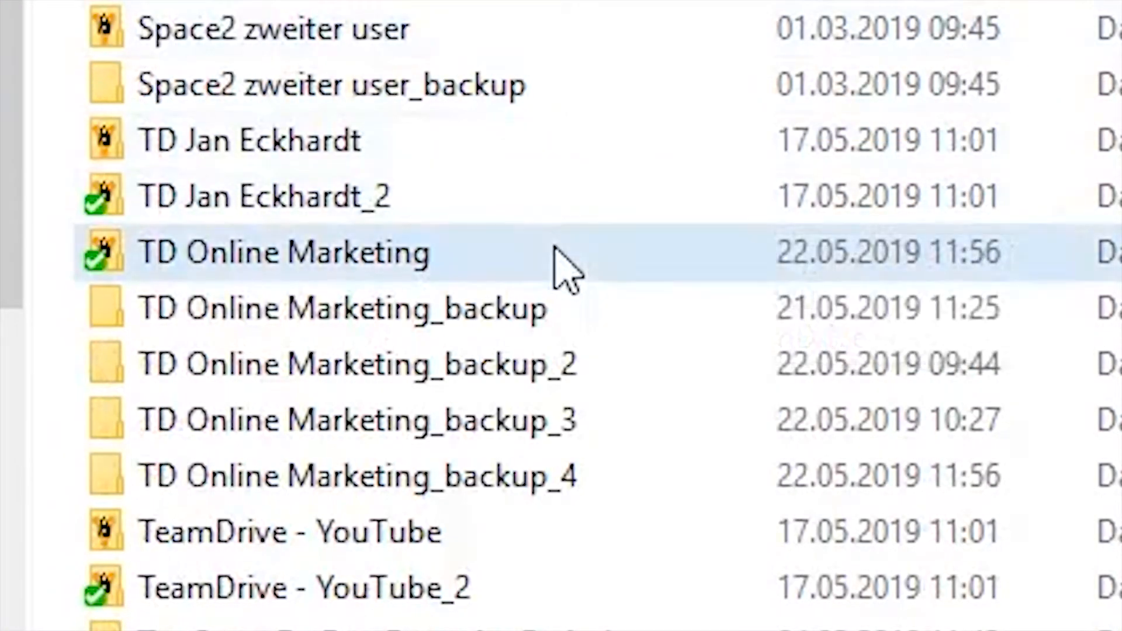
left_click(556, 249)
scroll(556, 248, "down", 1)
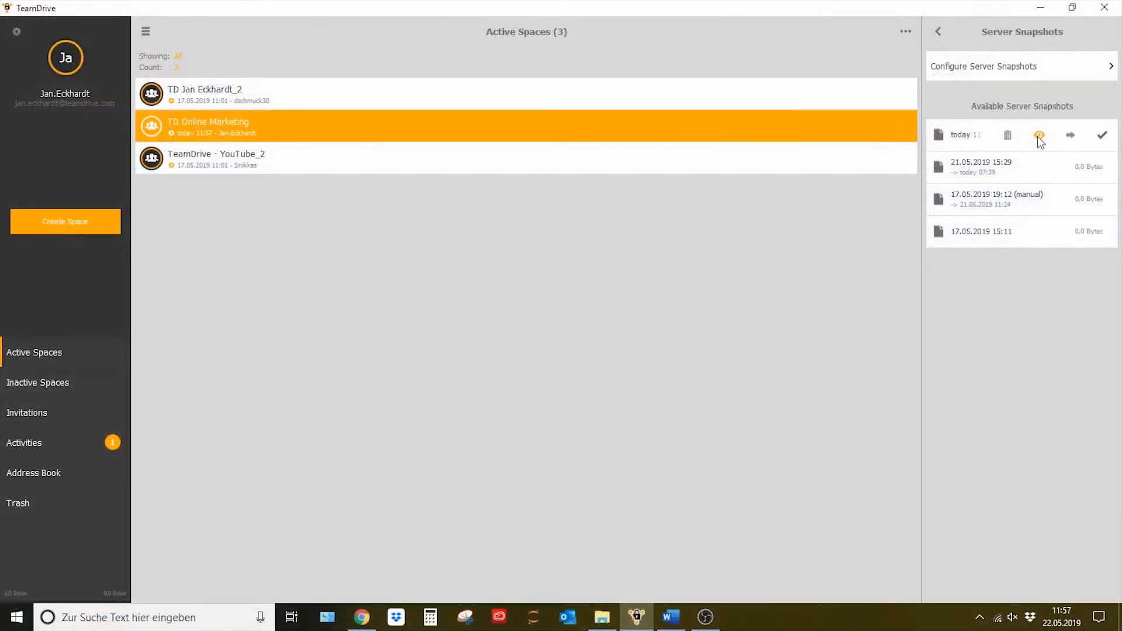
- Preview the TD Online Marketing snapshot from today 11:43, permanently roll the space back to it, and close the space's information
left_click(1036, 136)
left_click(601, 512)
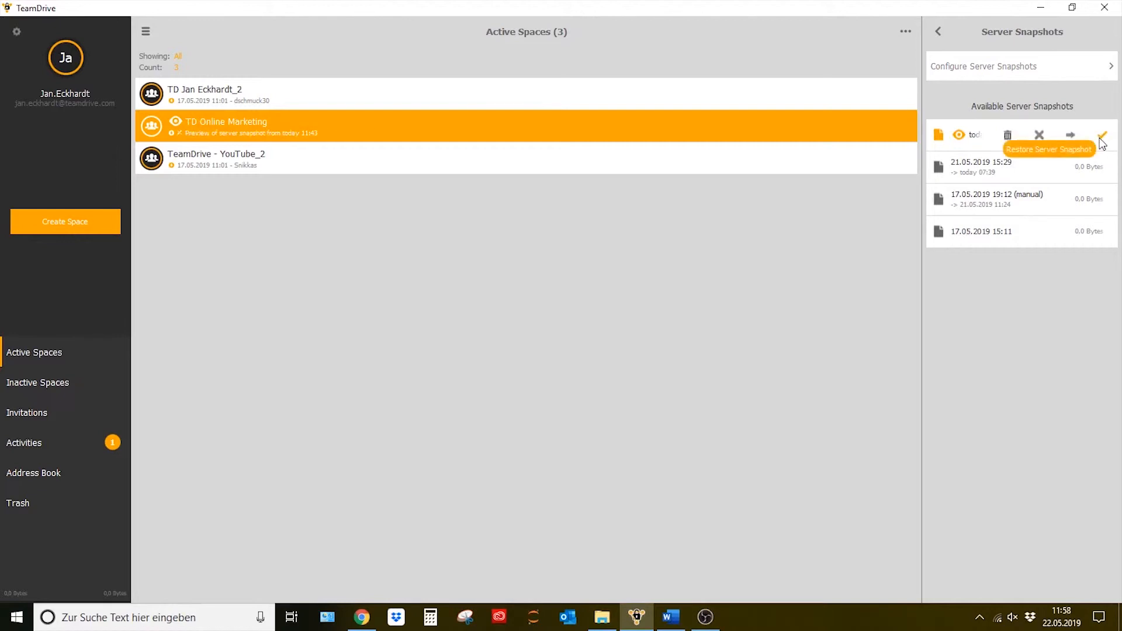
left_click(1099, 139)
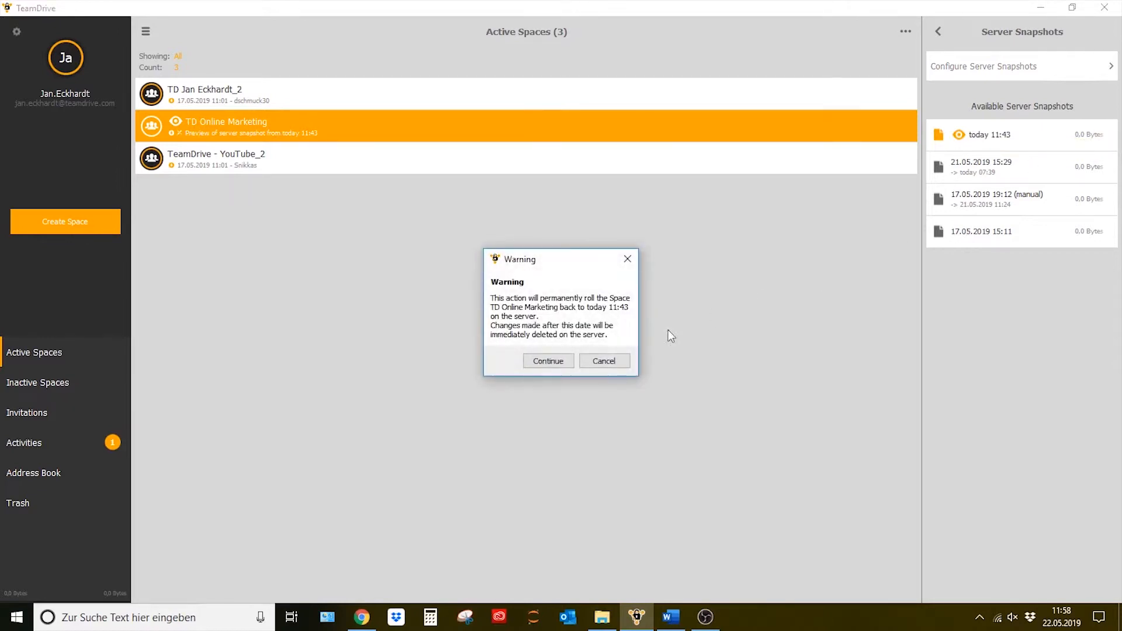
left_click(548, 362)
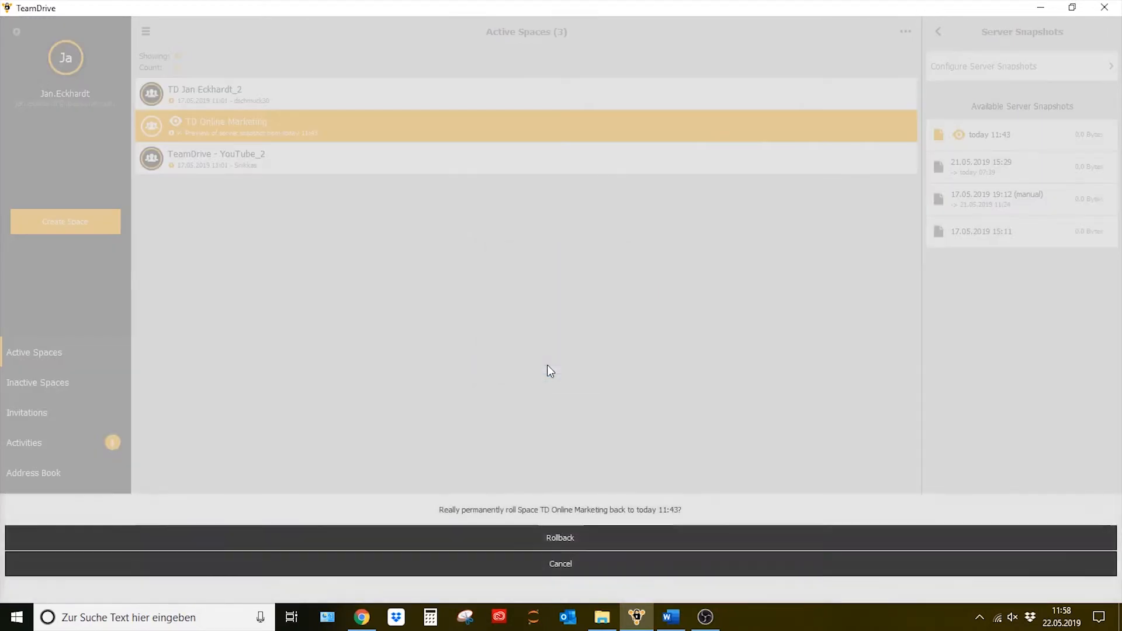
left_click(602, 534)
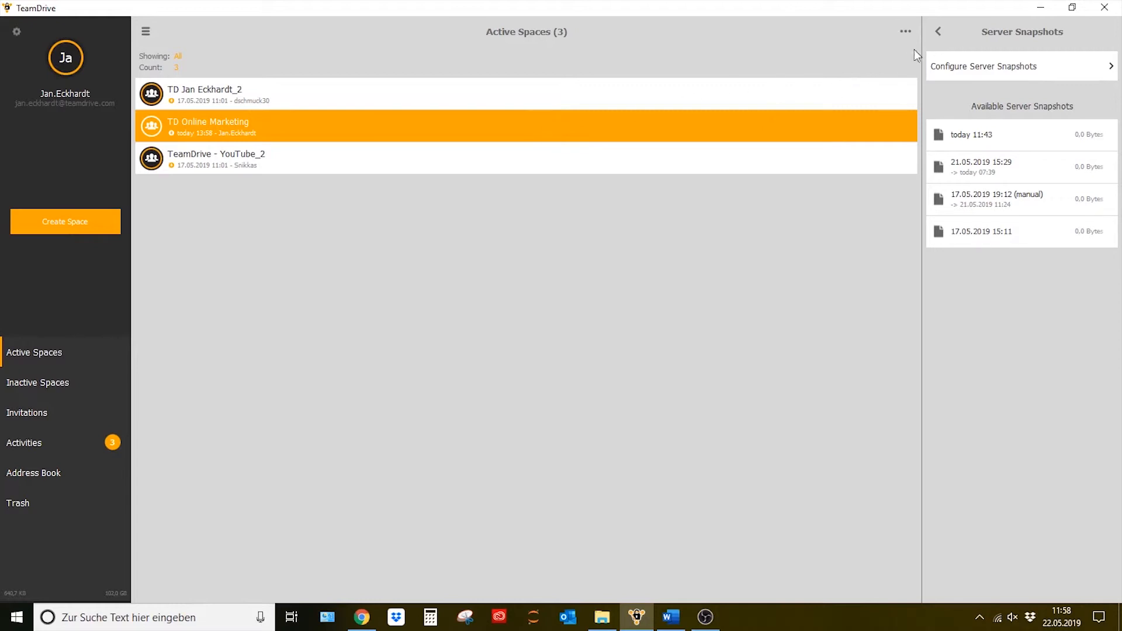
left_click(935, 31)
left_click(936, 30)
left_click(935, 31)
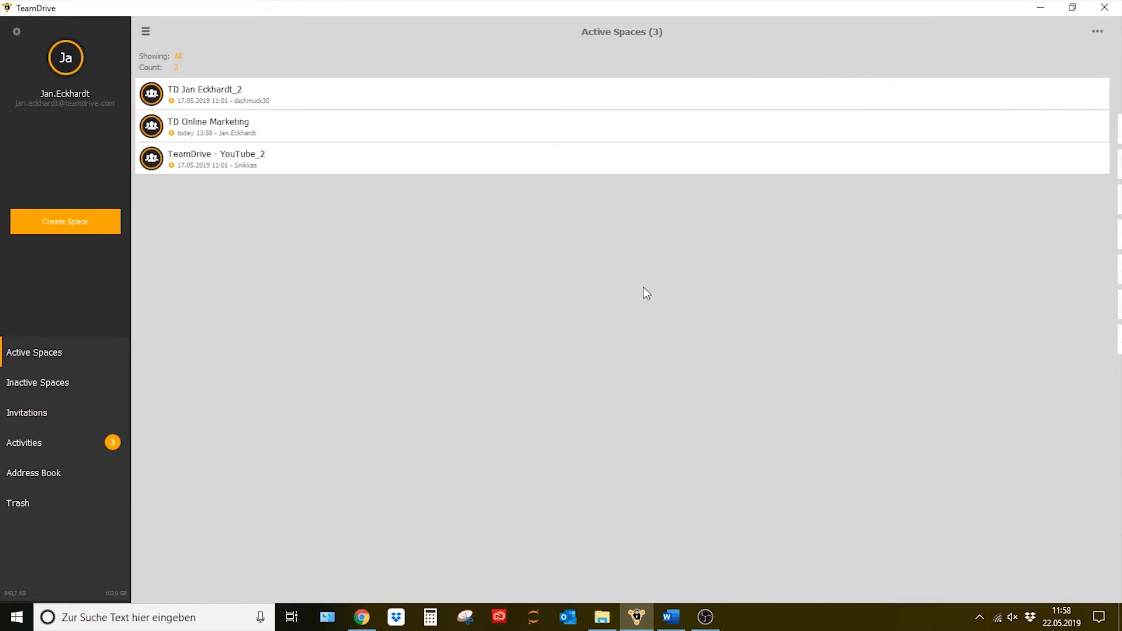
- Examine the available server snapshots of the TeamDrive - YouTube_2 space in its advanced settings
double_click(391, 158)
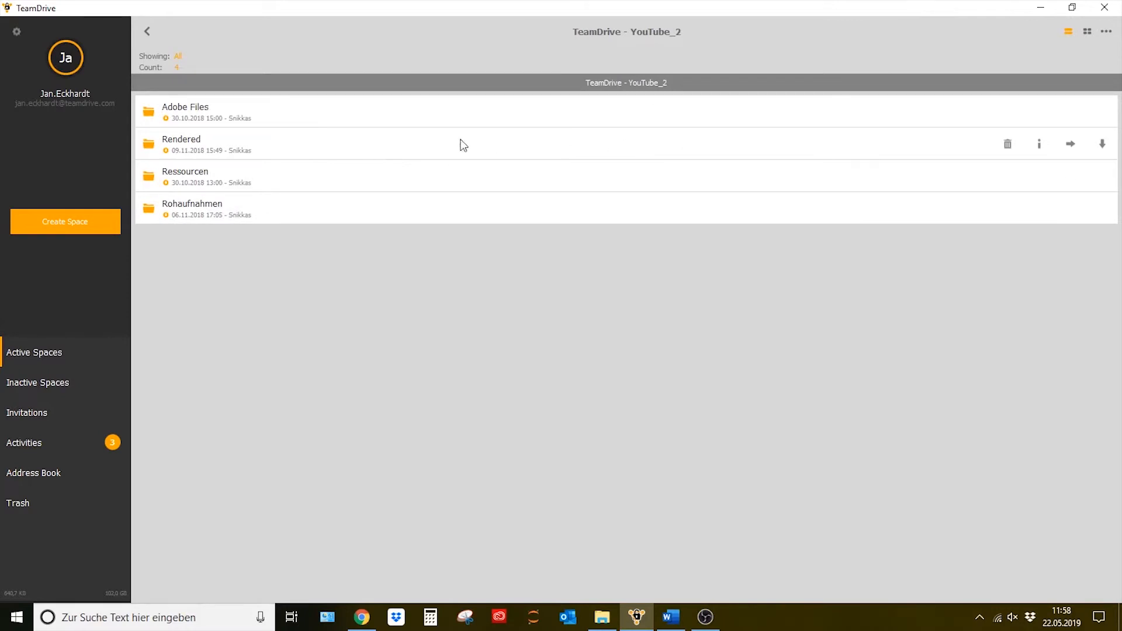
left_click(147, 32)
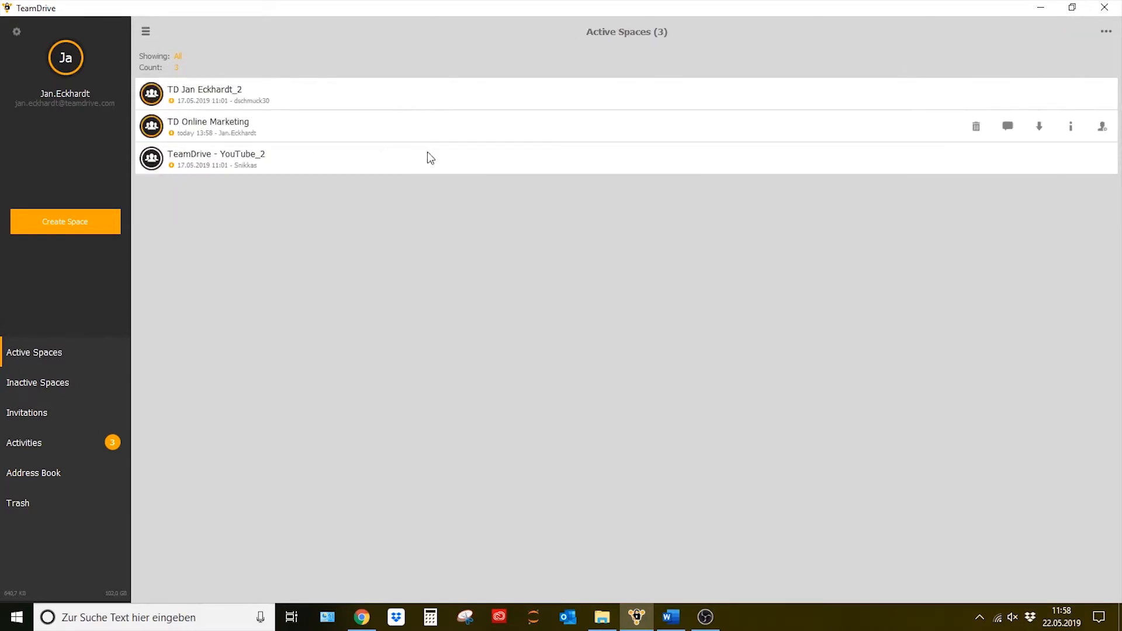
left_click(1070, 161)
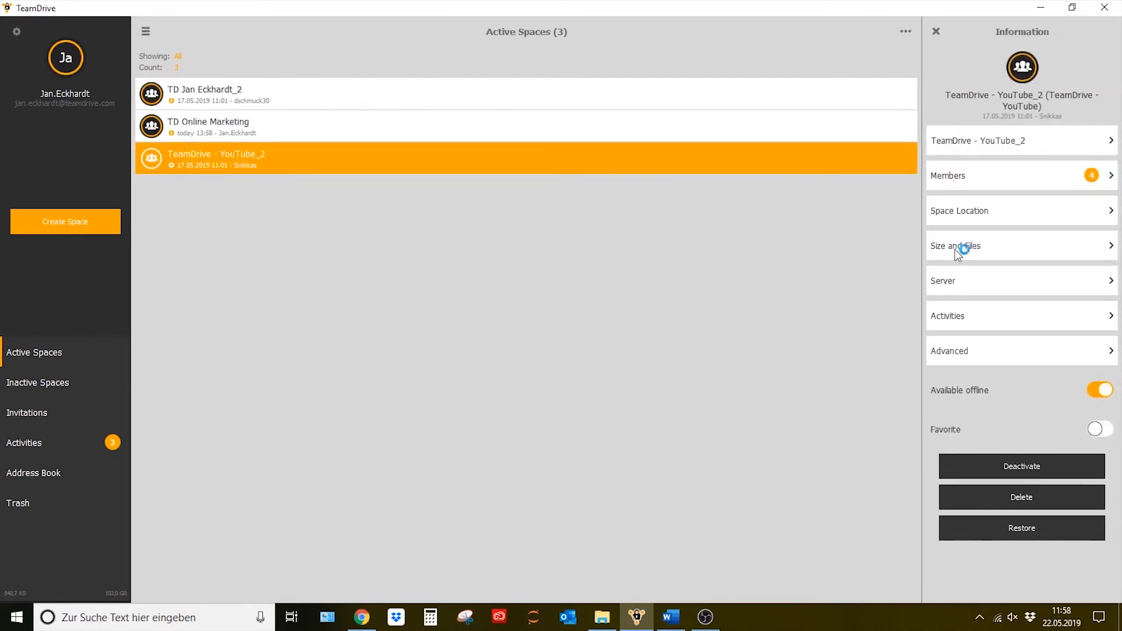
left_click(952, 351)
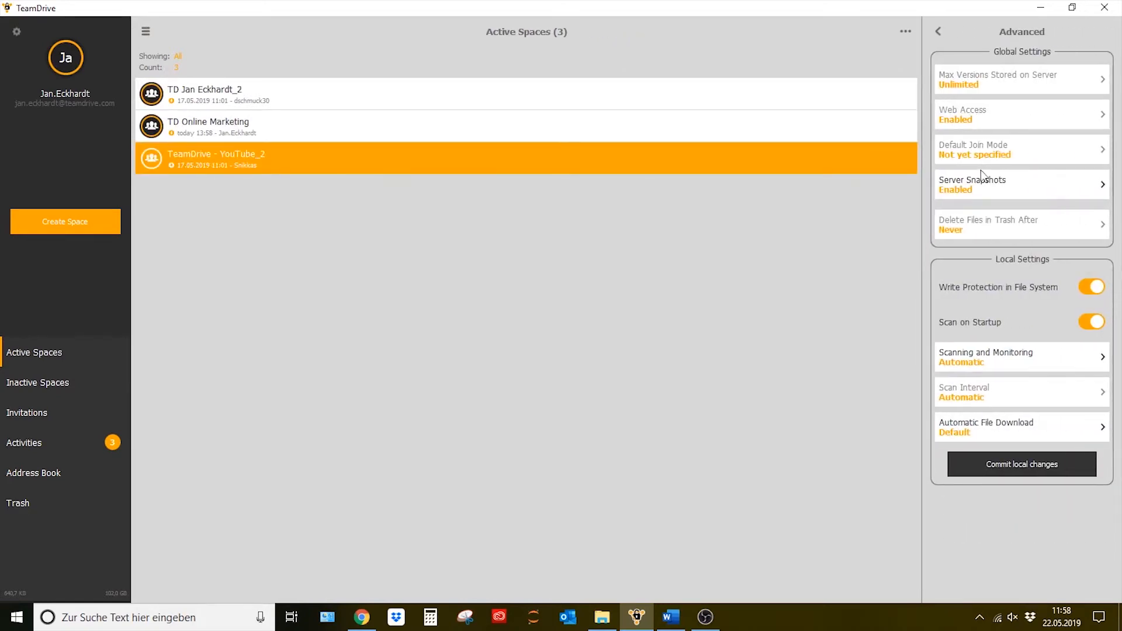
left_click(981, 185)
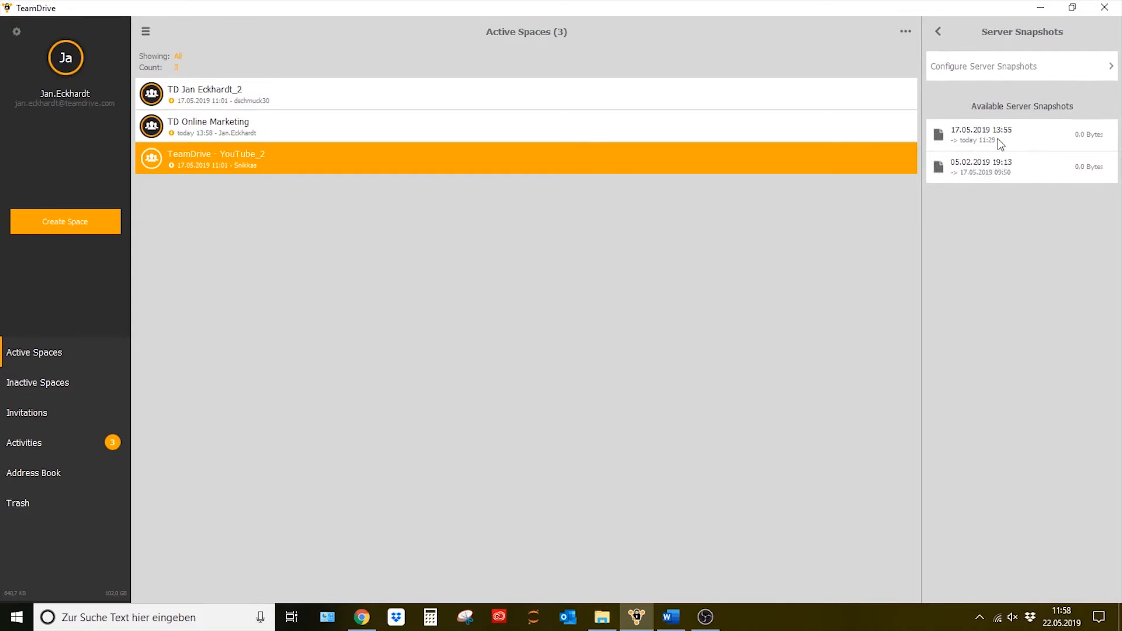
left_click(938, 29)
left_click(939, 29)
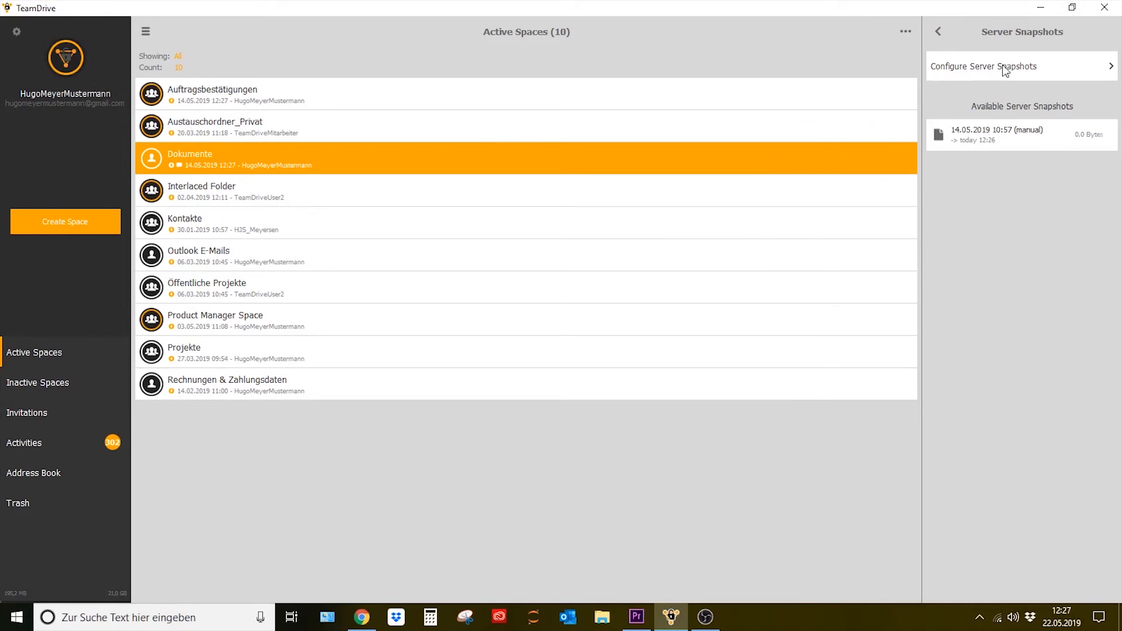
- Disable server snapshots for the Dokumente space and apply the change
left_click(1002, 66)
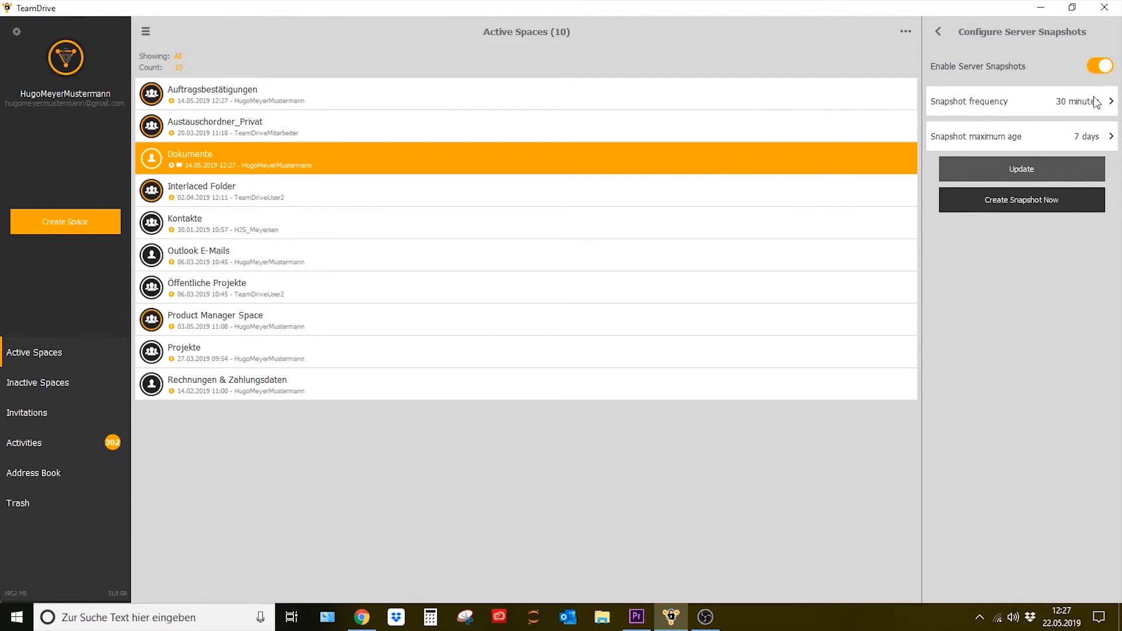
left_click(1104, 68)
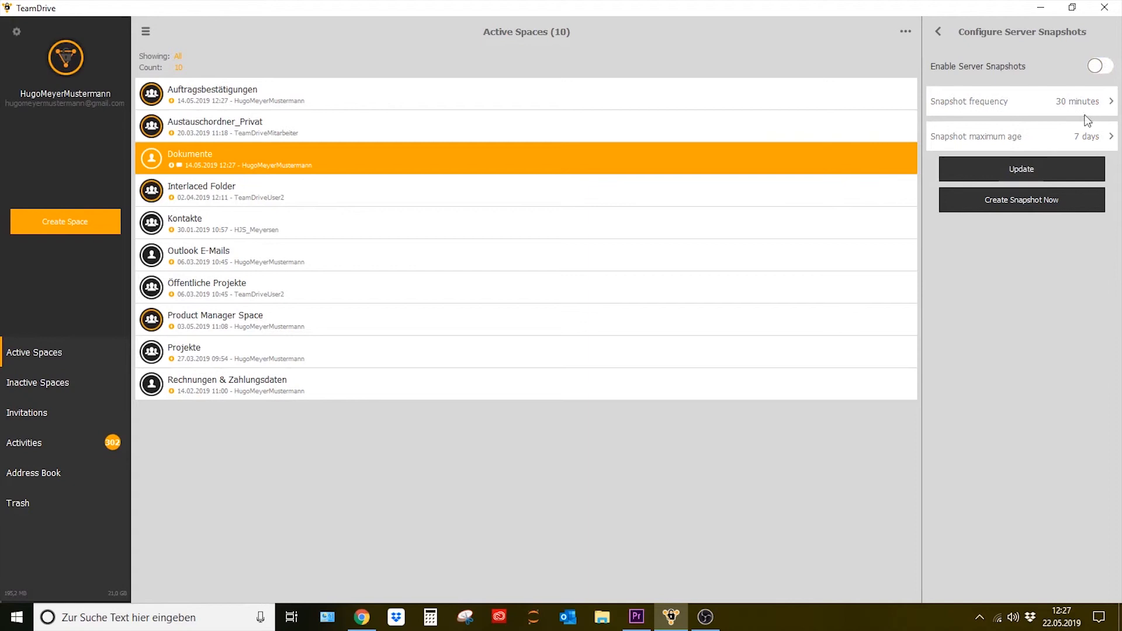
left_click(1046, 175)
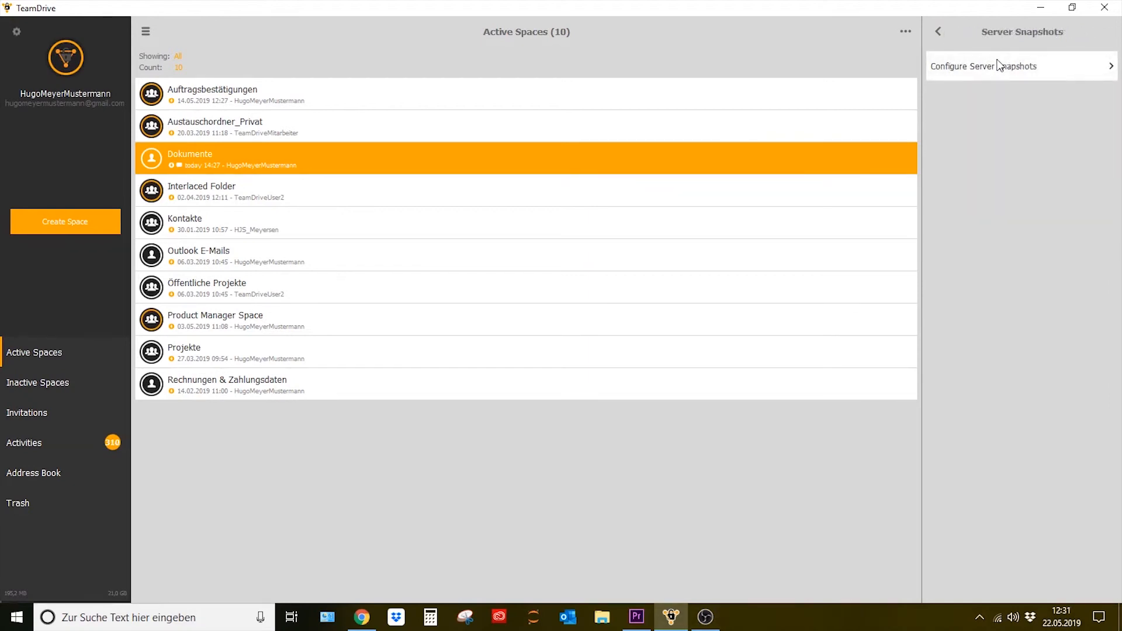
- Re-enable server snapshots for the Dokumente space, apply the change, and return to its snapshot list
left_click(997, 65)
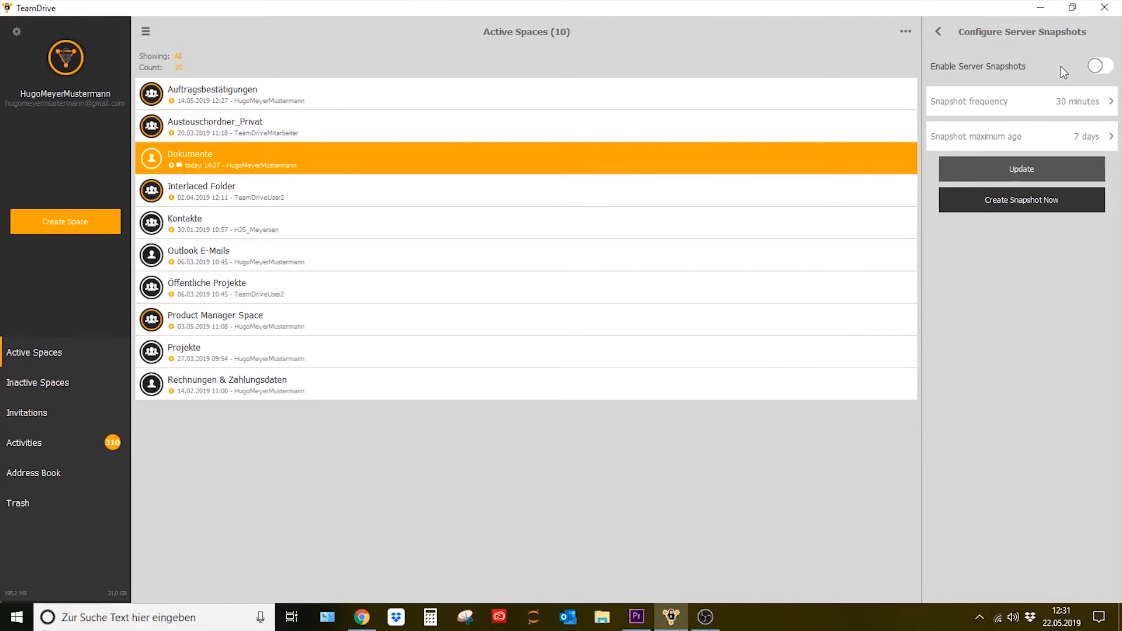
left_click(1098, 66)
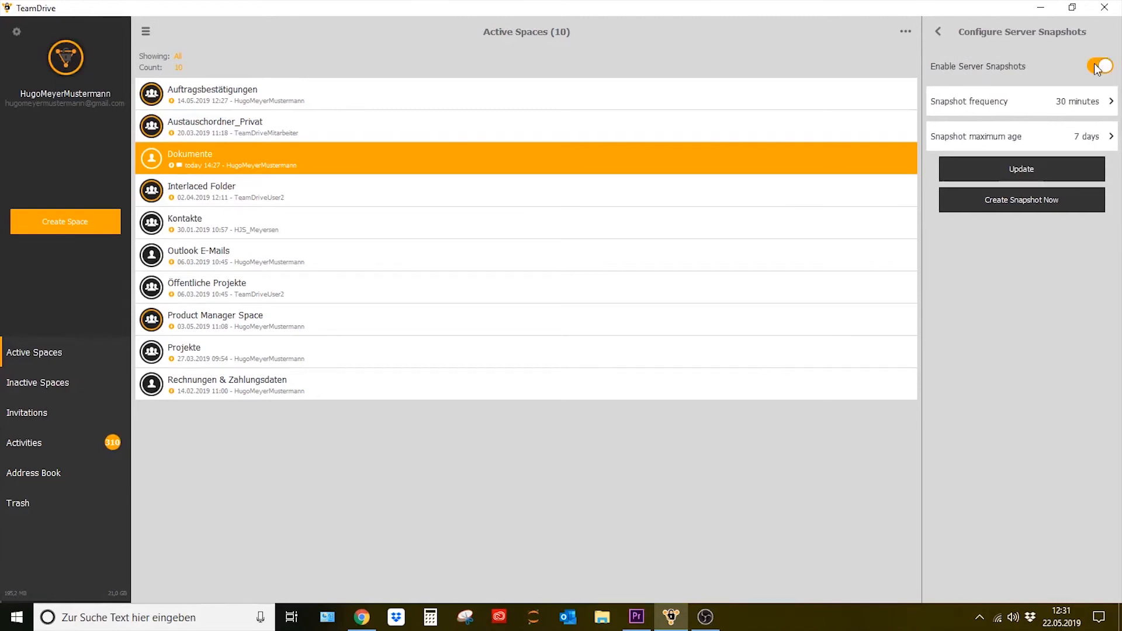
left_click(1009, 173)
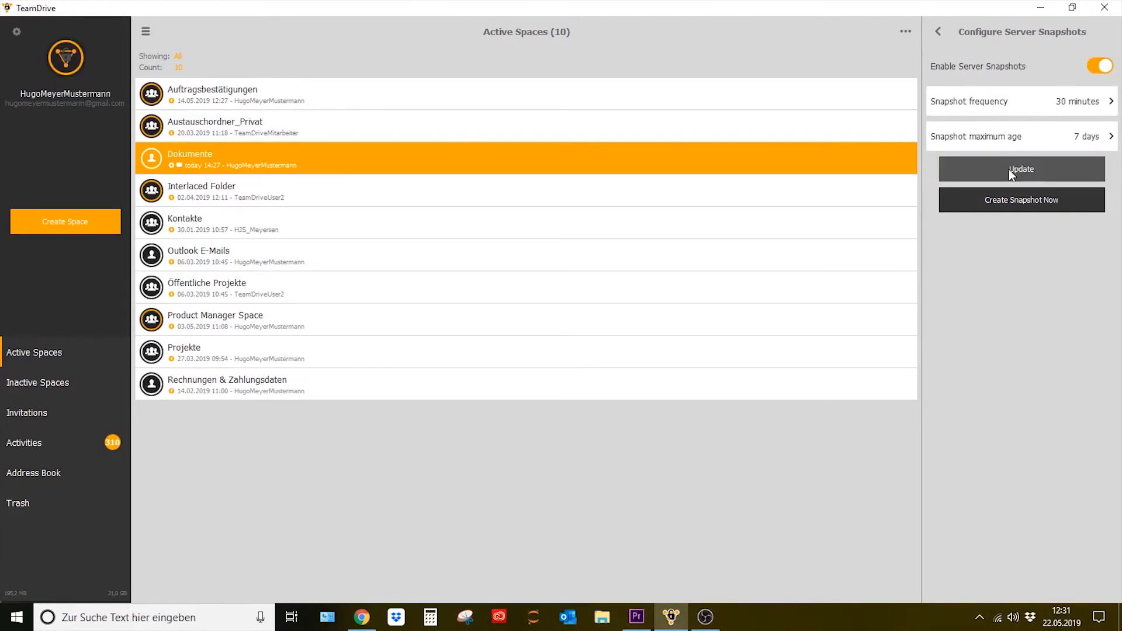
left_click(938, 32)
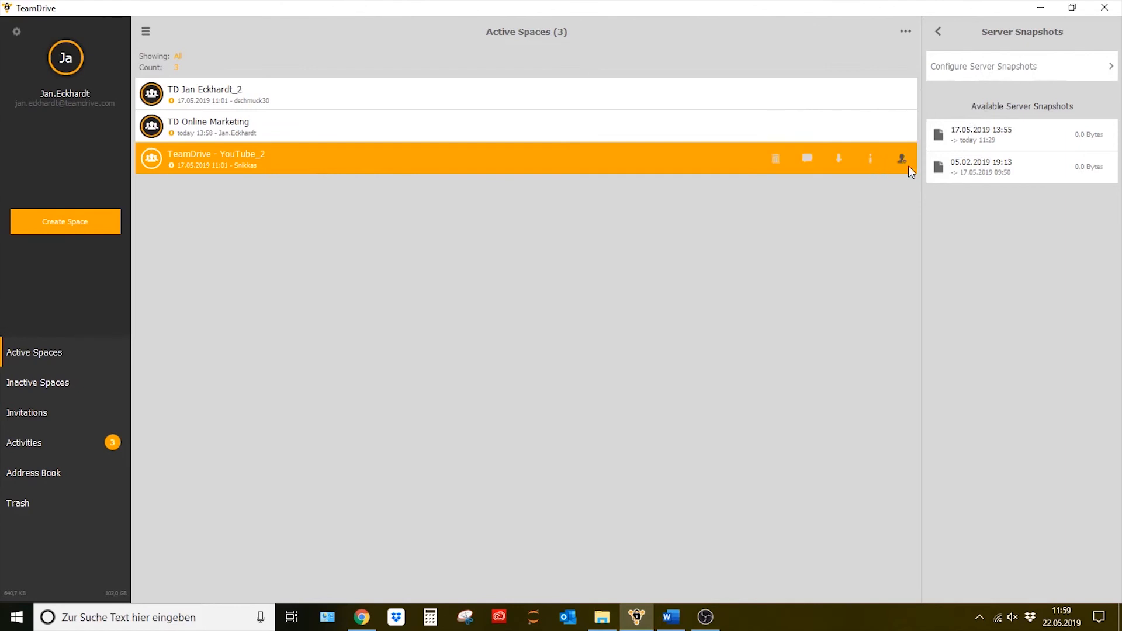
- Close the server snapshots of the TeamDrive - YouTube_2 space and return to the plain list of active spaces
left_click(988, 137)
left_click(940, 31)
left_click(939, 31)
left_click(939, 32)
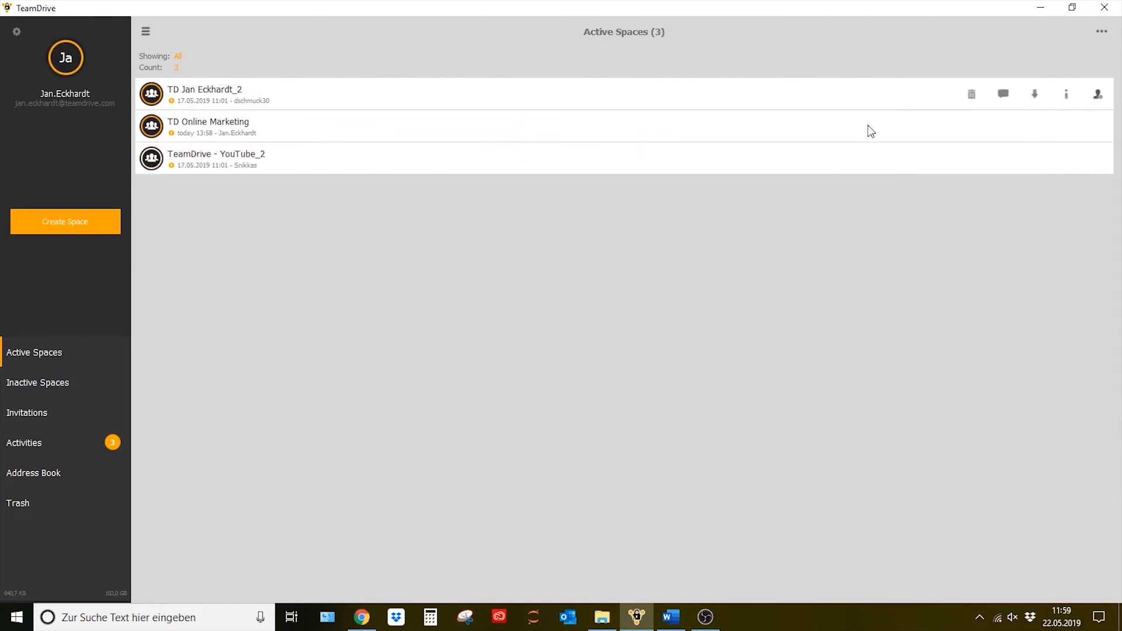
left_click(705, 616)
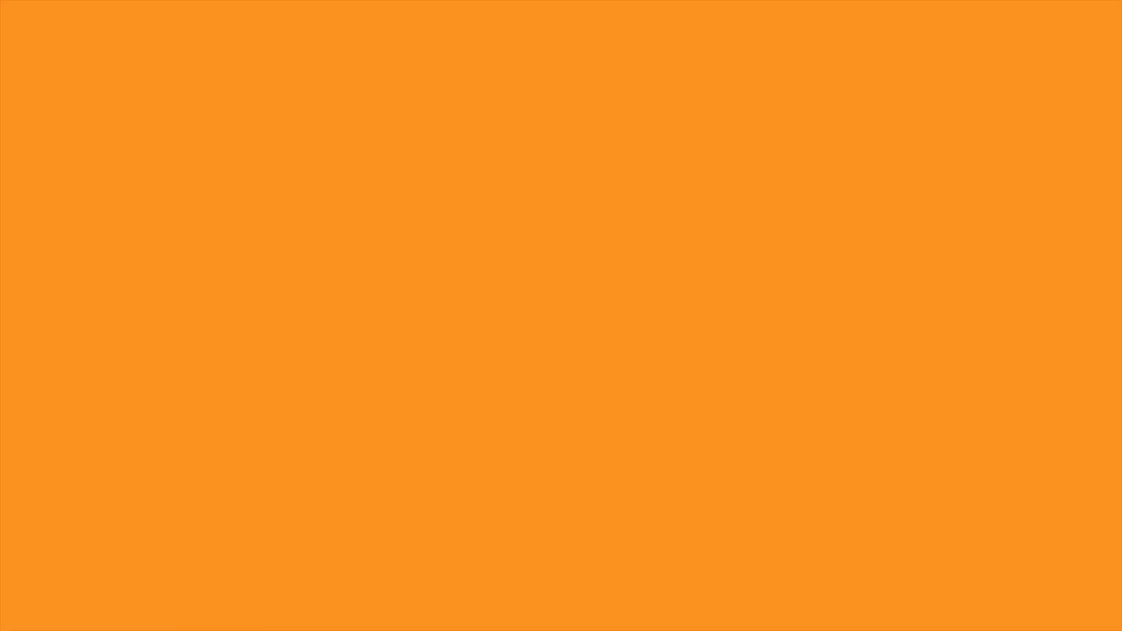